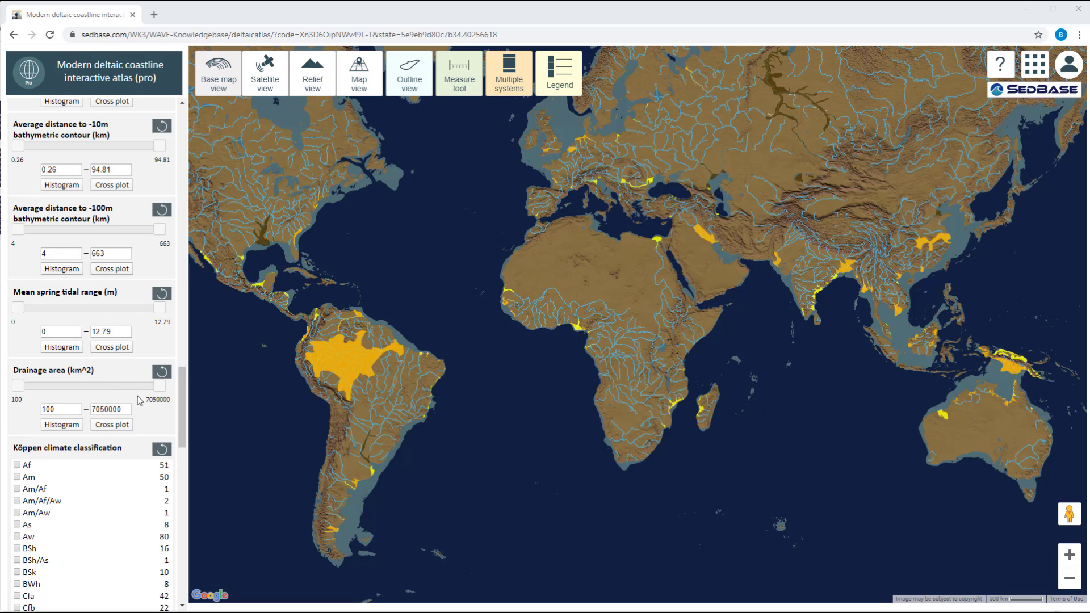
Try the mean spring tidal range sliders, raising the minimum to 1, lowering the maximum to 11.45, and returning the minimum to 0.
scroll(139, 401, up, 1)
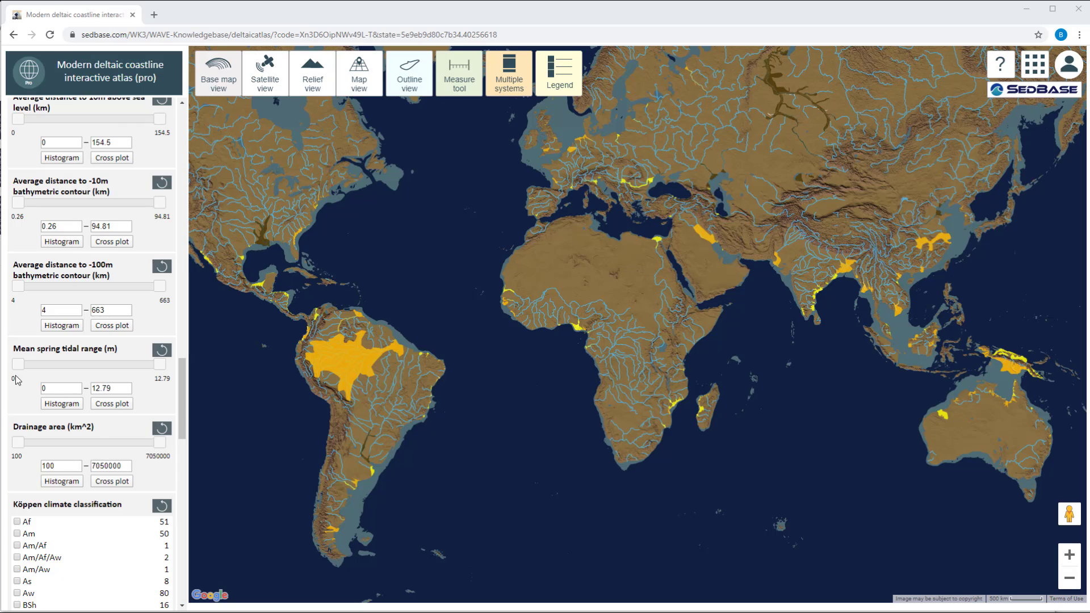
drag(19, 364, 29, 369)
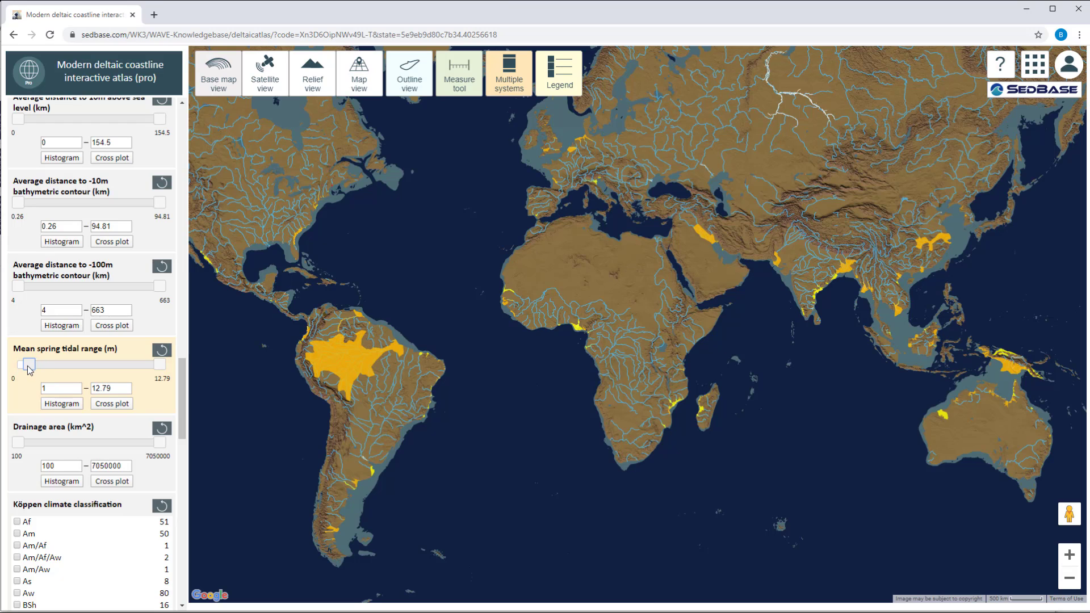
mouse_move(160, 366)
mouse_down()
mouse_move(114, 374)
mouse_move(147, 369)
mouse_up()
drag(30, 368, 10, 379)
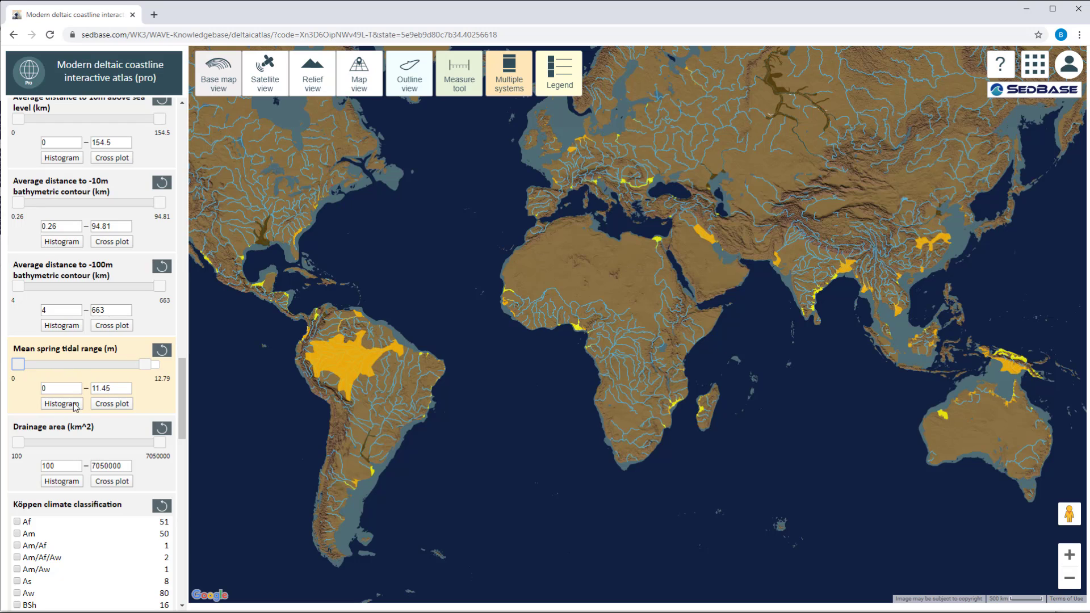
Set the maximum mean spring tidal range to 3 m and apply the filter to the map.
drag(114, 388, 82, 387)
text(3)
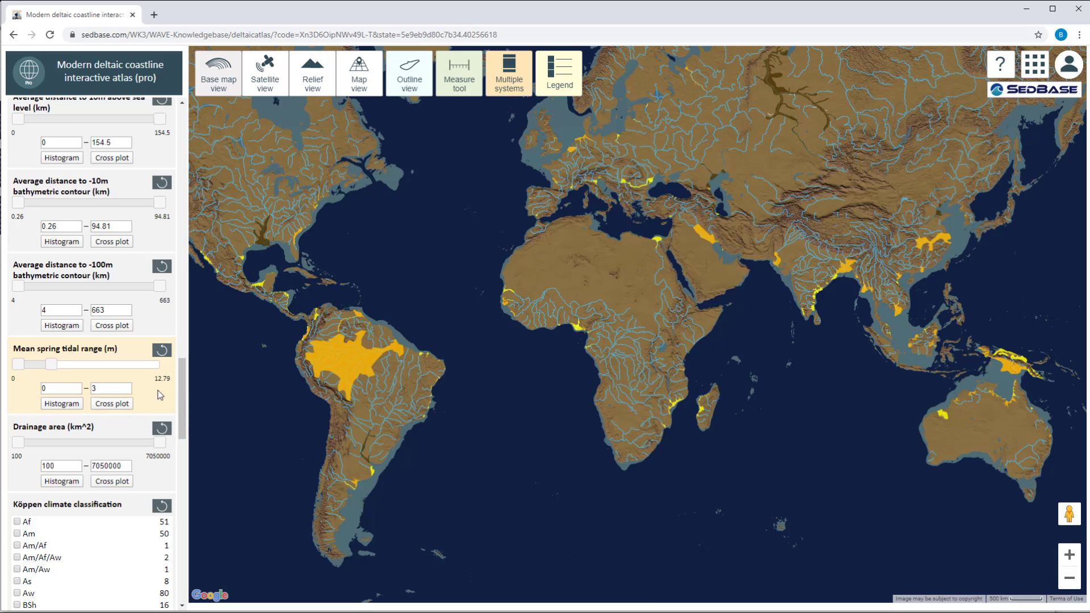
key(Return)
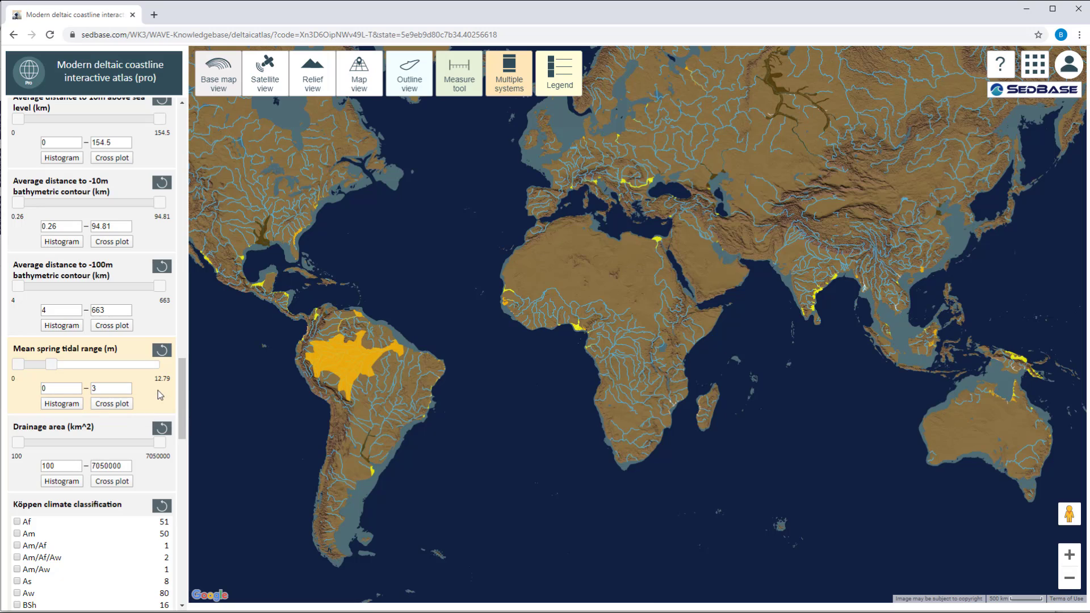
Filter the map to a maximum mean spring tidal range of 1 m and reset that filter to its full range.
click(114, 387)
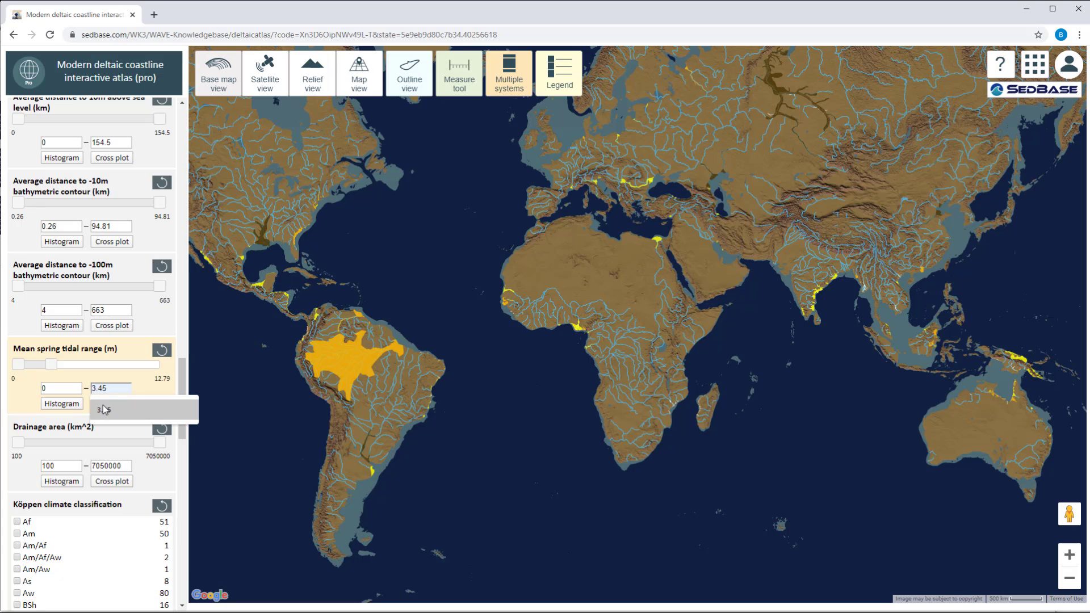
click(103, 409)
key(BackSpace)
key(BackSpace)
key(BackSpace)
key(BackSpace)
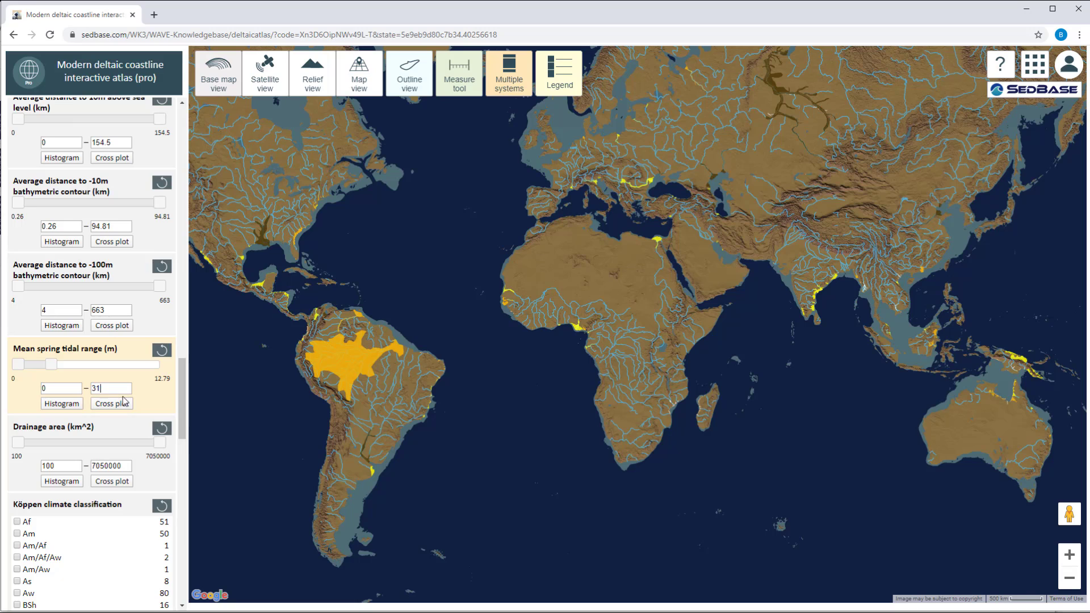
text(1)
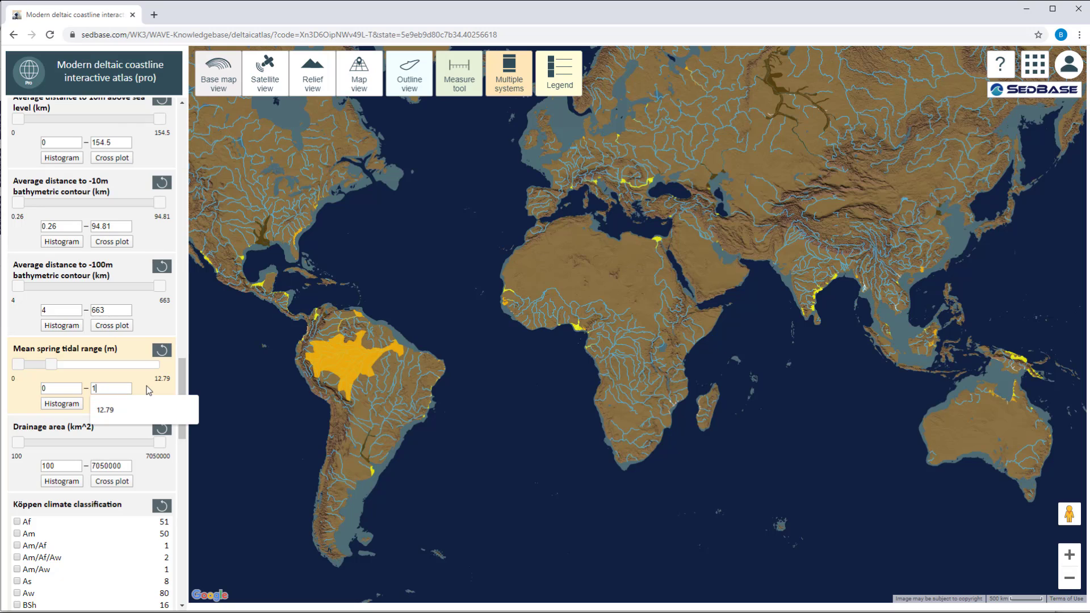
click(149, 391)
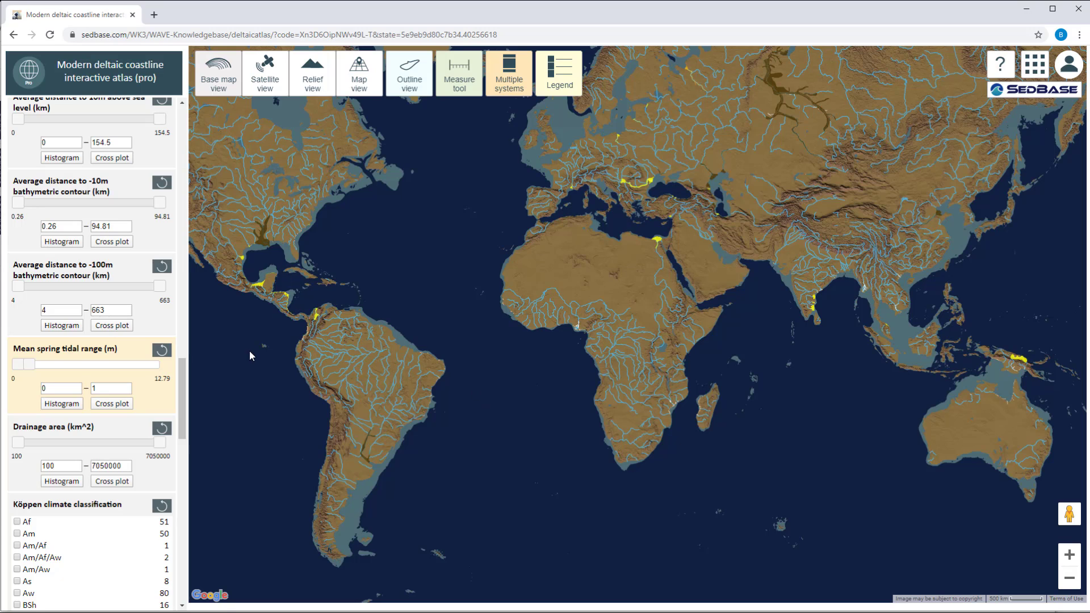
click(162, 352)
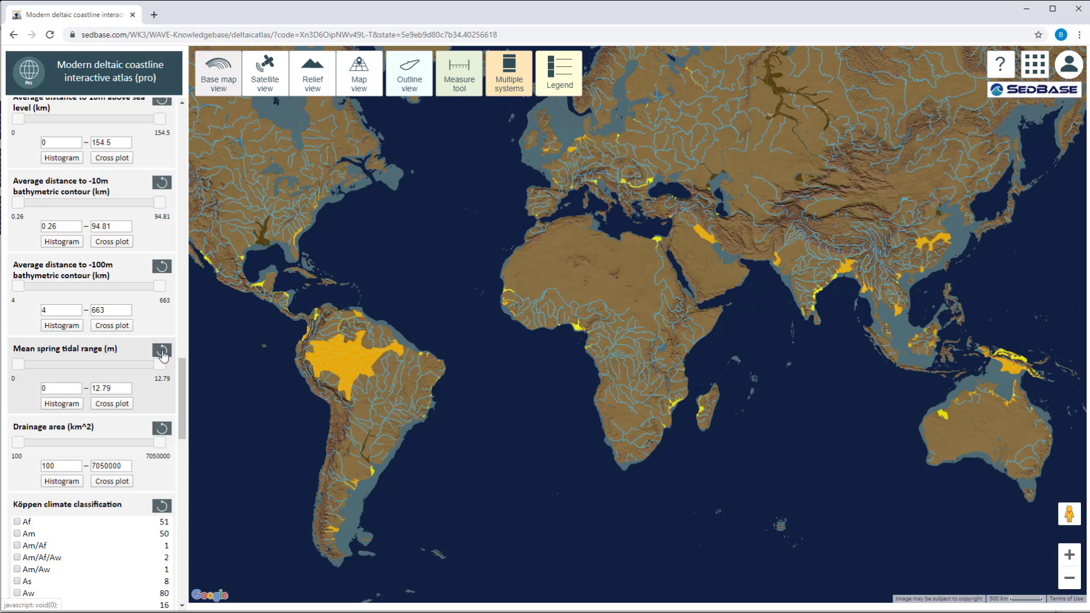
Display the histogram of mean spring tidal range and set its bin increment to 1.
click(56, 405)
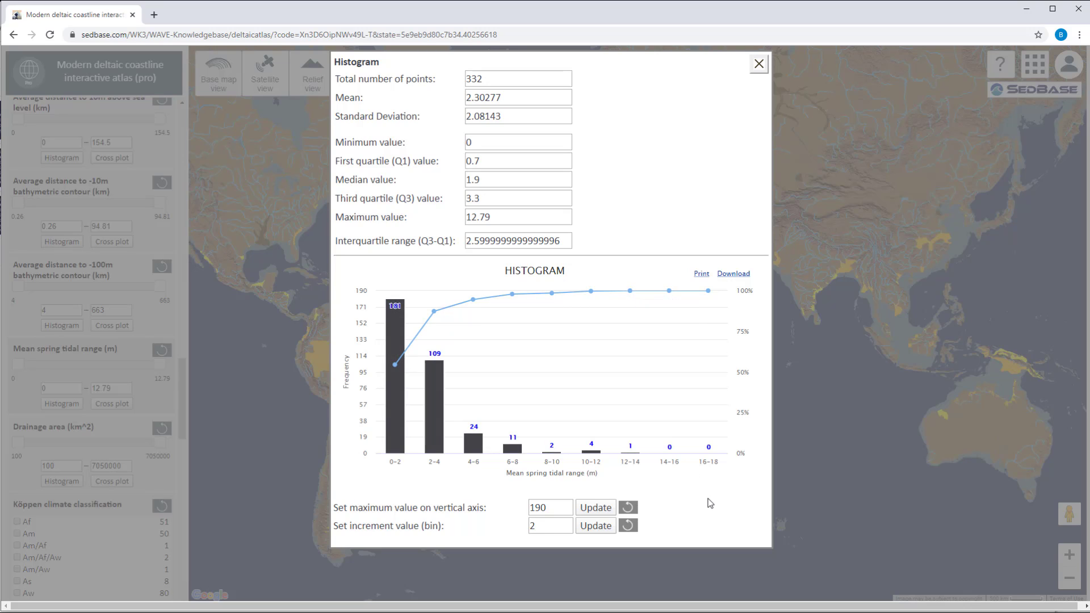
drag(545, 526, 520, 529)
text(1)
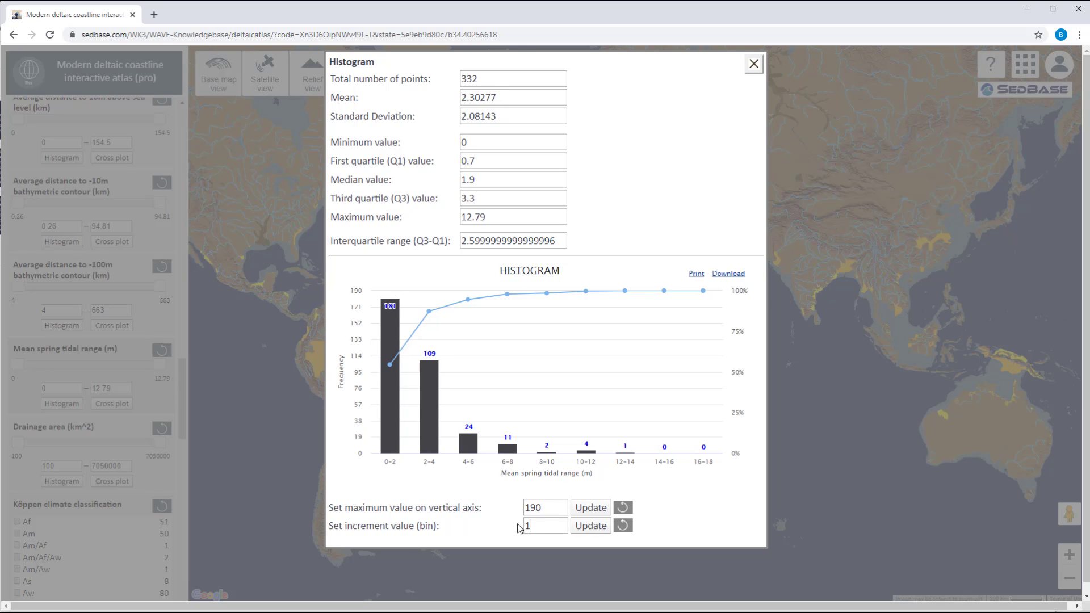
click(589, 527)
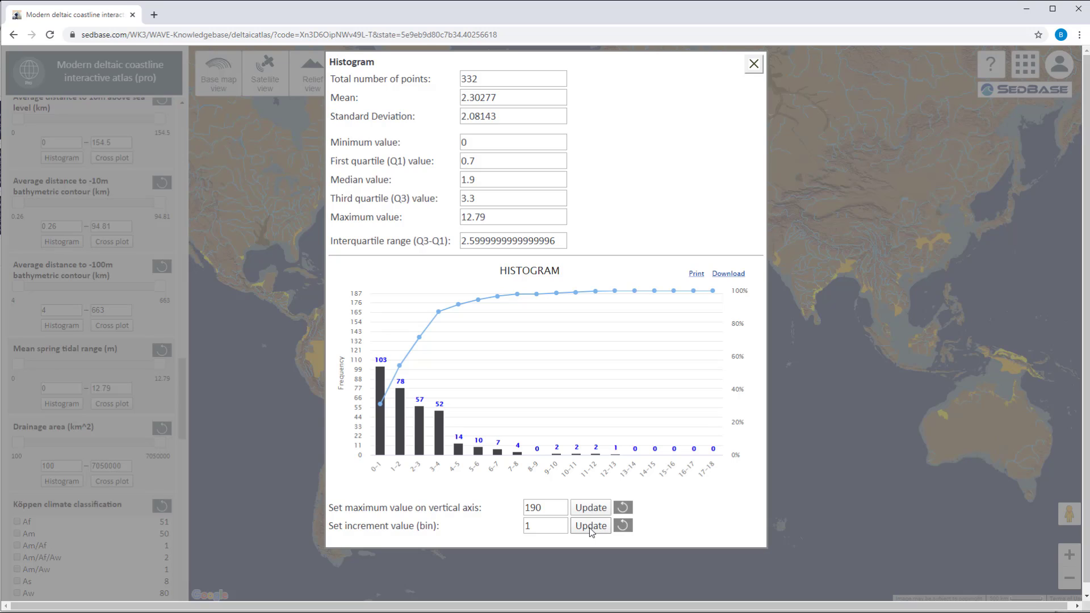
Set the histogram's maximum vertical axis value to 110 and close the histogram.
drag(546, 509, 527, 508)
text(10)
key(BackSpace)
text(10)
click(596, 508)
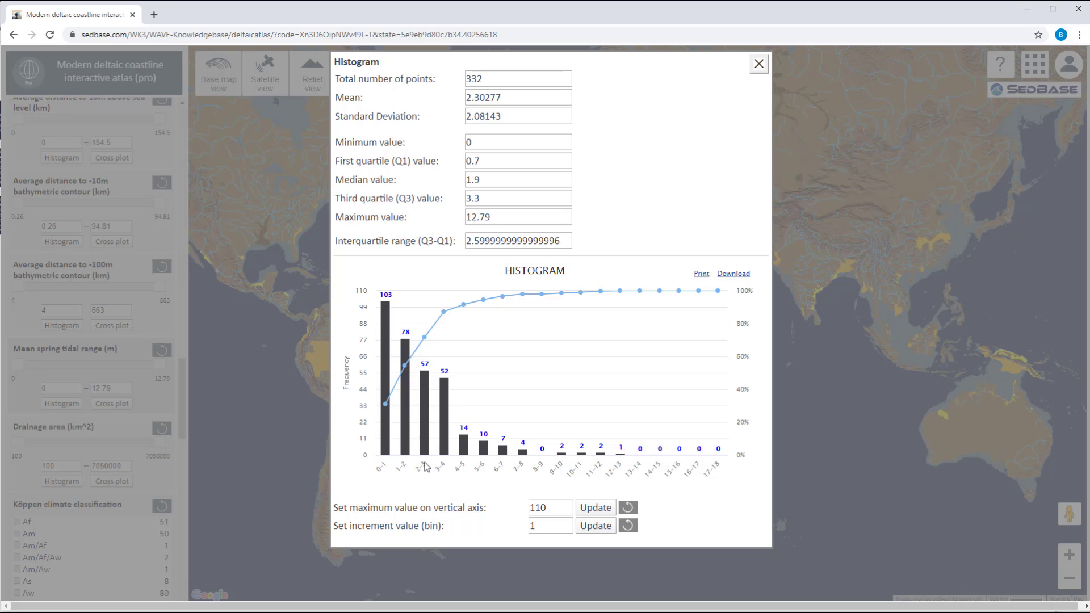
click(759, 64)
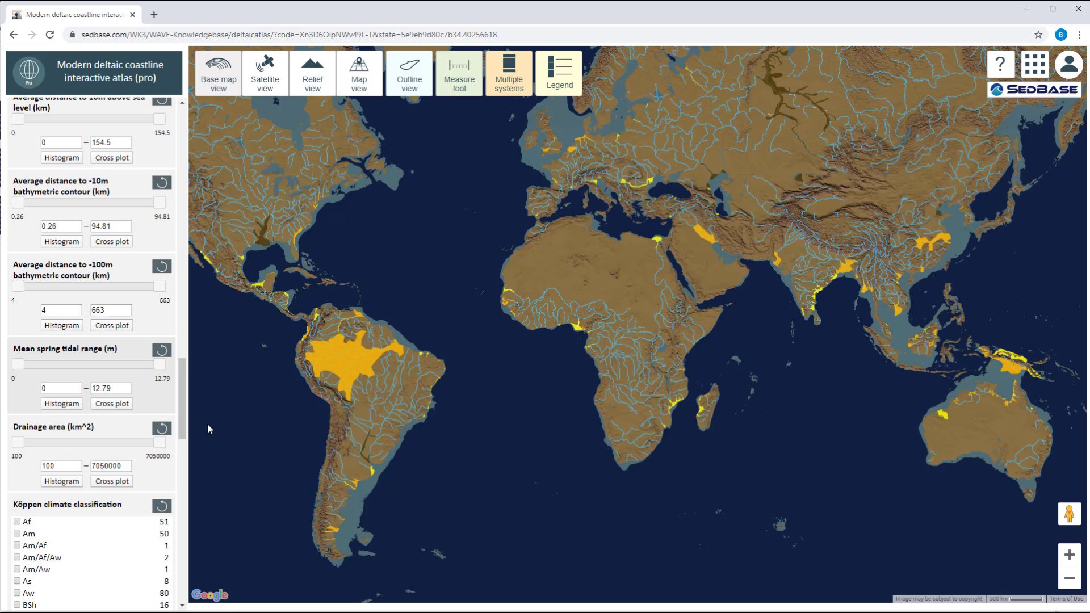
Limit the mean spring tidal range filter to a maximum of 3 m.
drag(112, 389, 80, 403)
text(3)
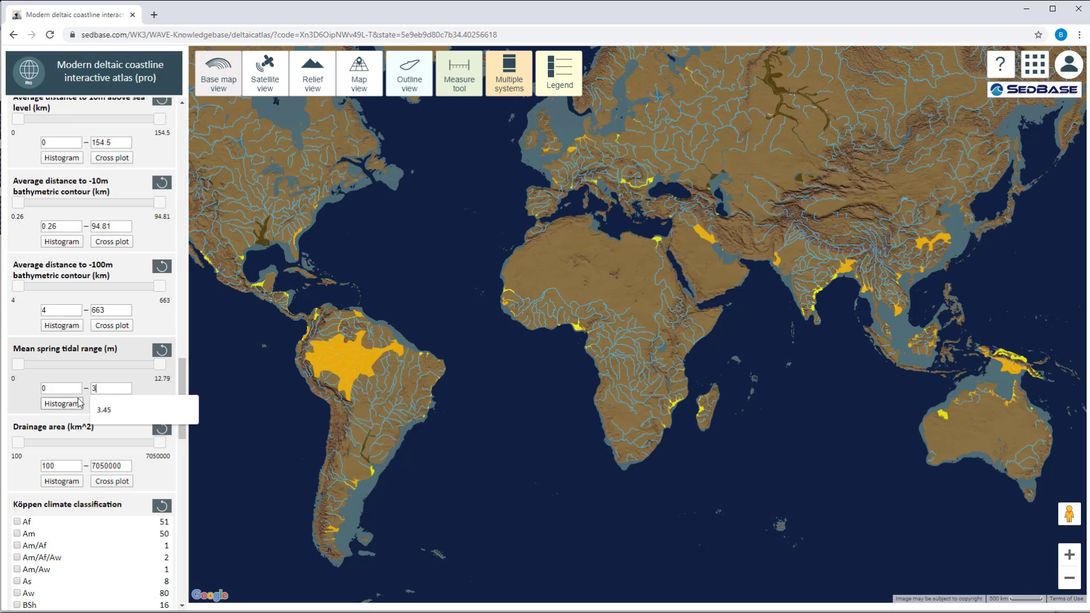
click(156, 392)
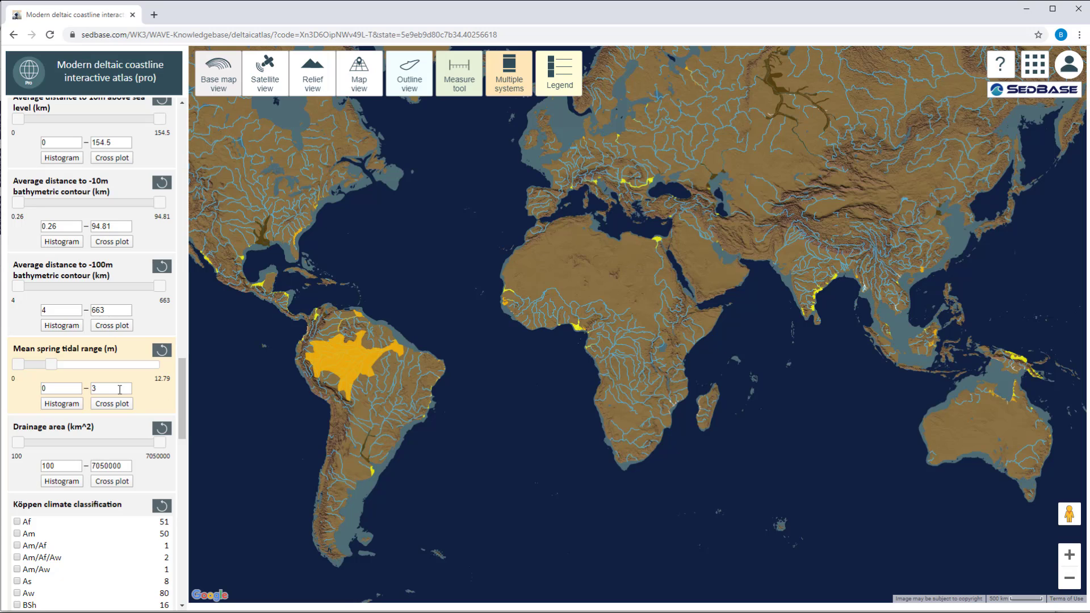
Display the histogram for the filtered tidal range and set its bin increment to 0.1.
click(56, 405)
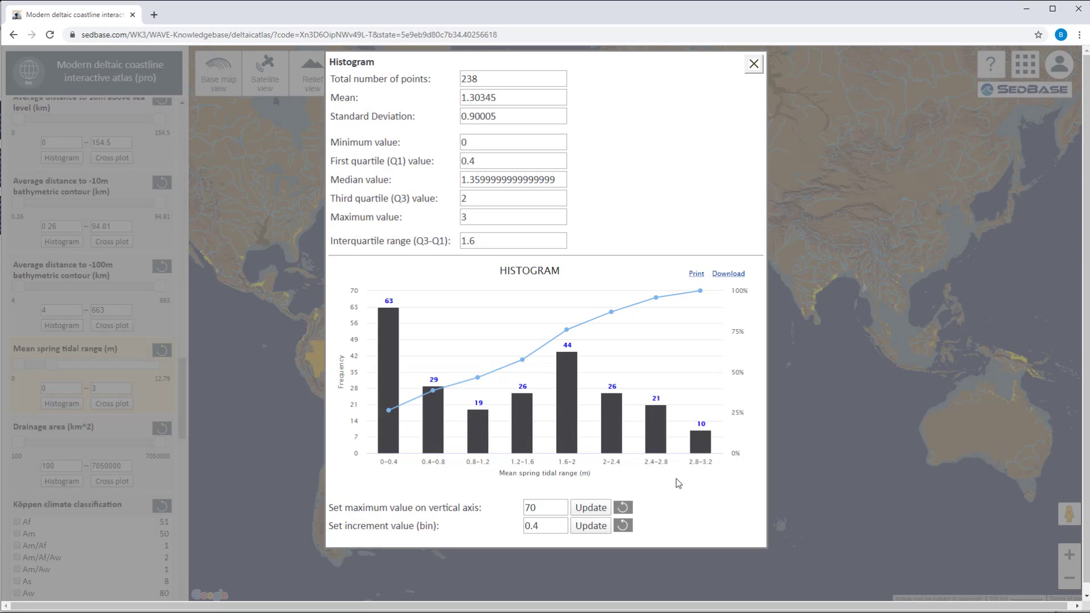
click(560, 527)
key(BackSpace)
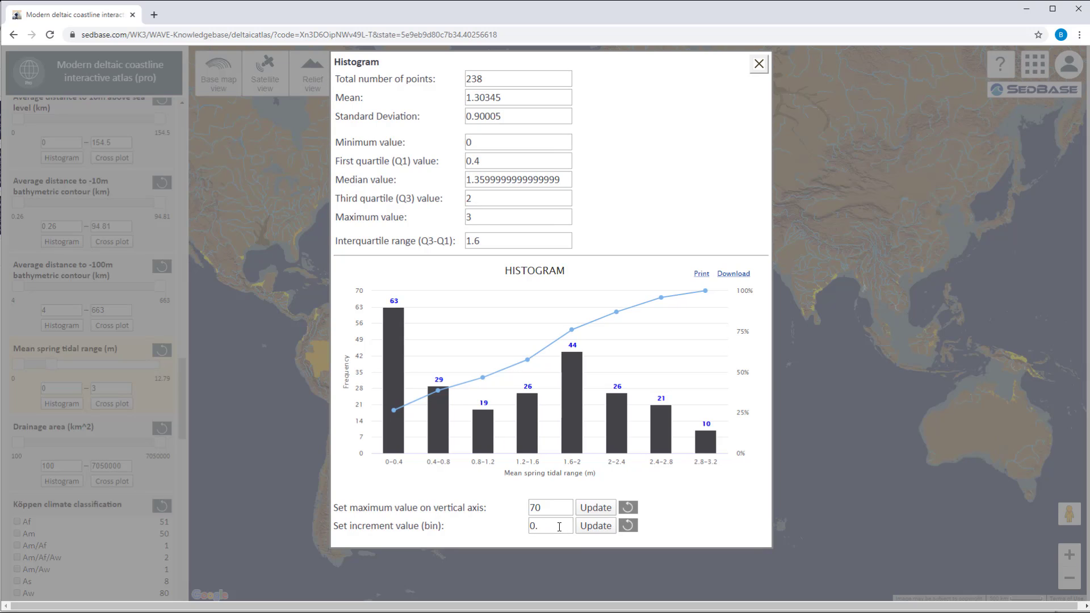
text(1)
click(596, 527)
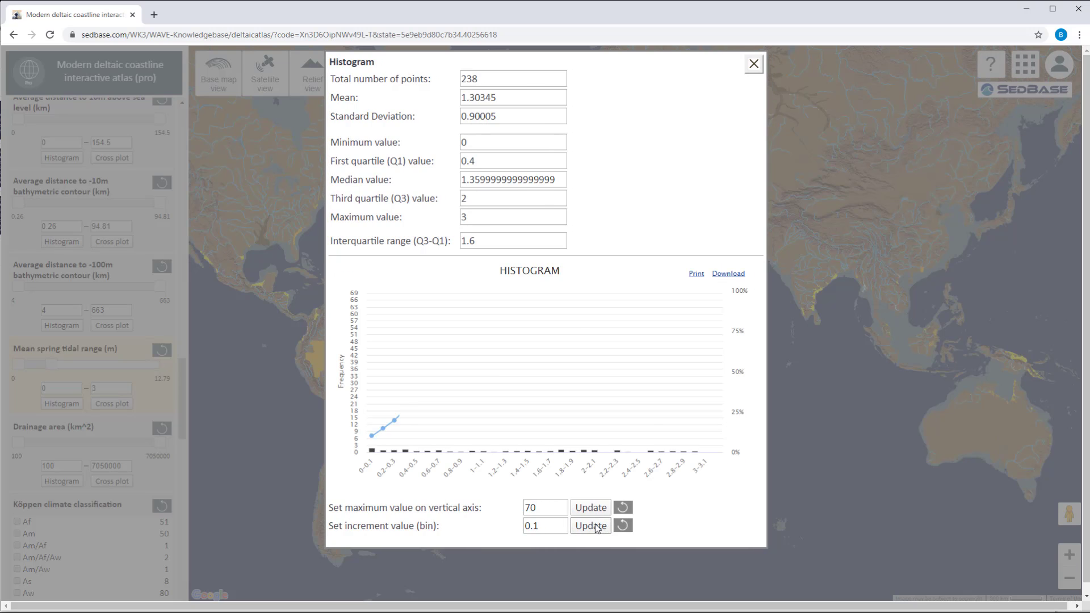
Set the filtered histogram's maximum vertical axis value to 30 and close the histogram.
drag(549, 510, 508, 512)
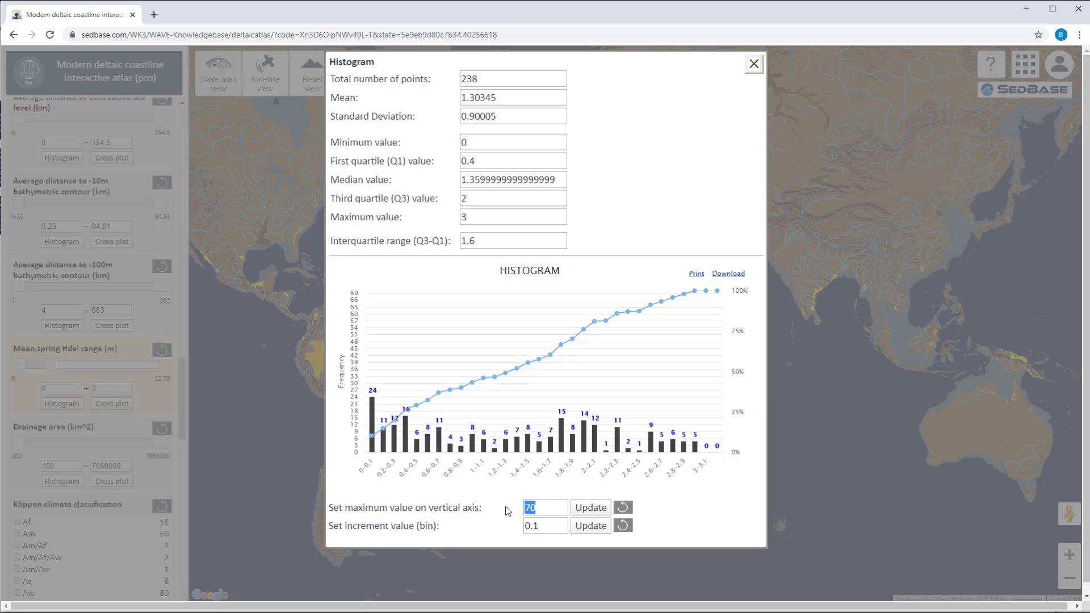
text(30)
click(593, 509)
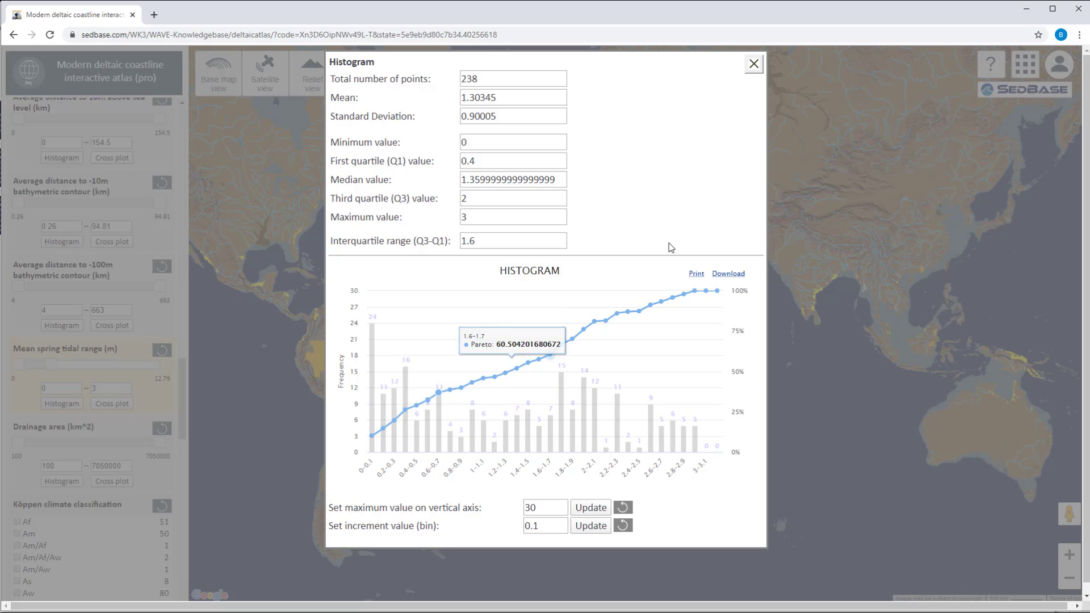
click(754, 63)
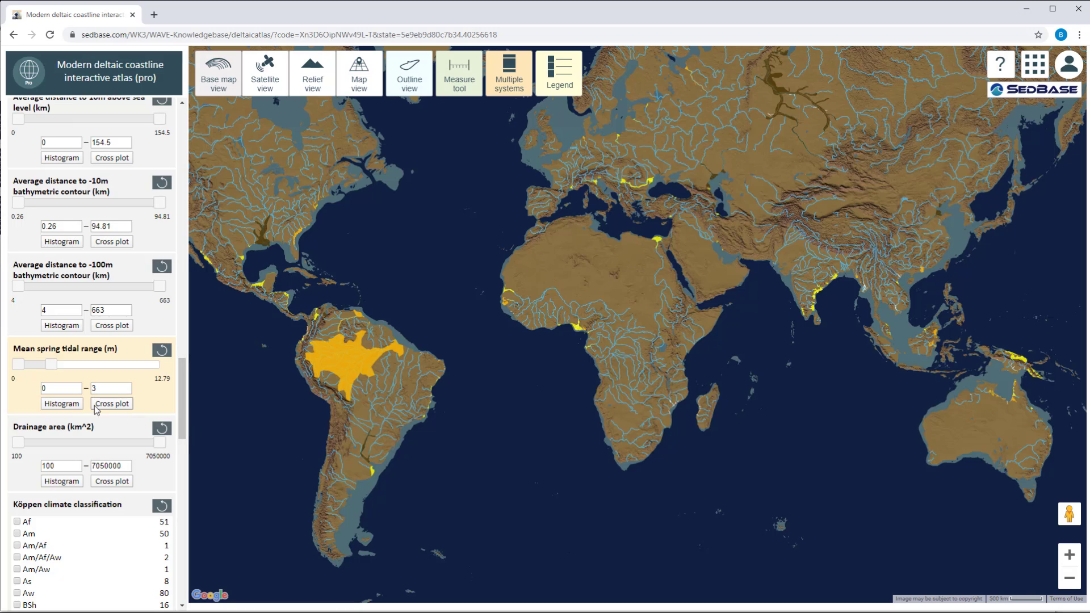